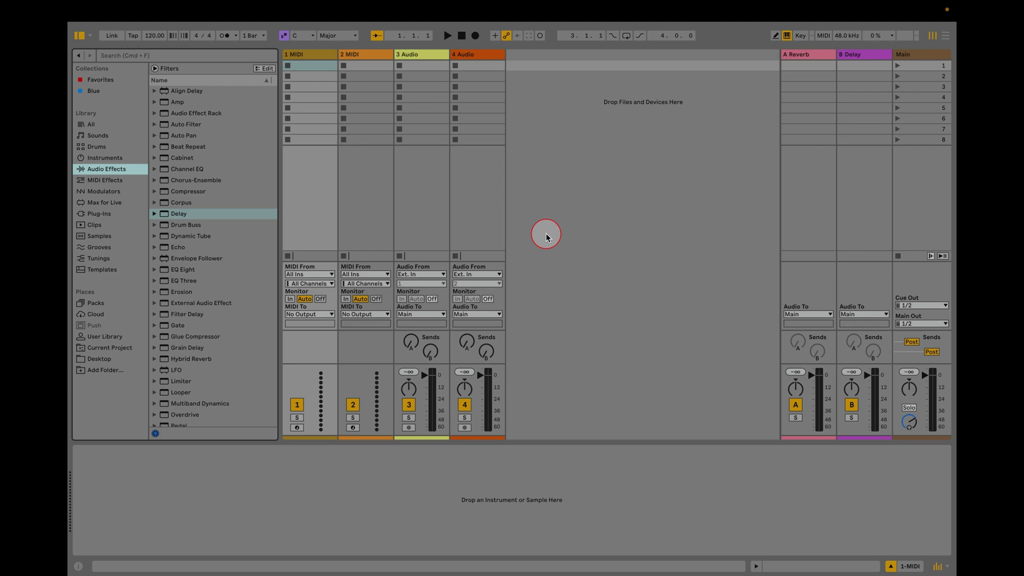
Step: Browse the audio effects list, selecting EQ Eight and then Utility
click(186, 275)
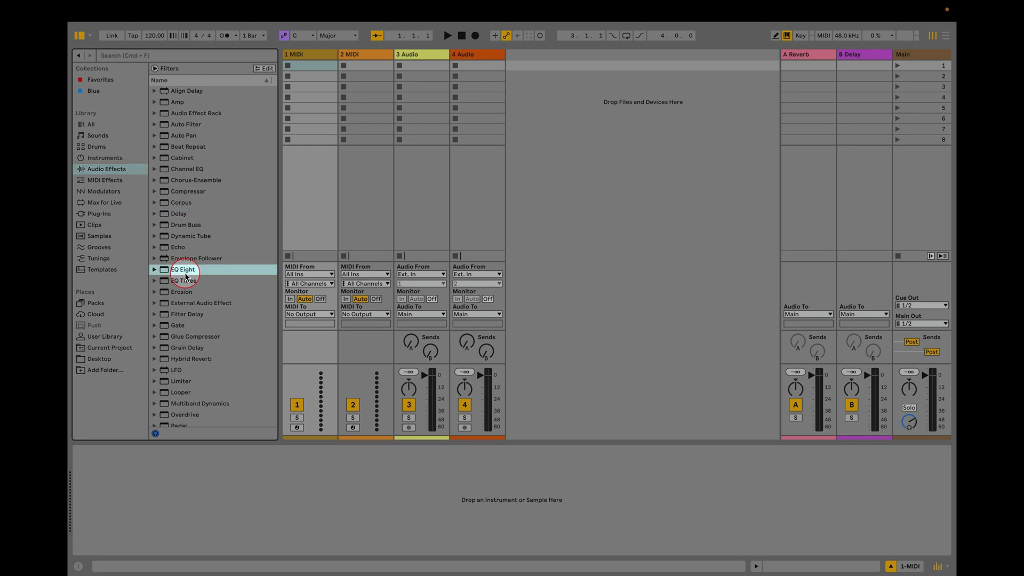
scroll(185, 276, down, 5)
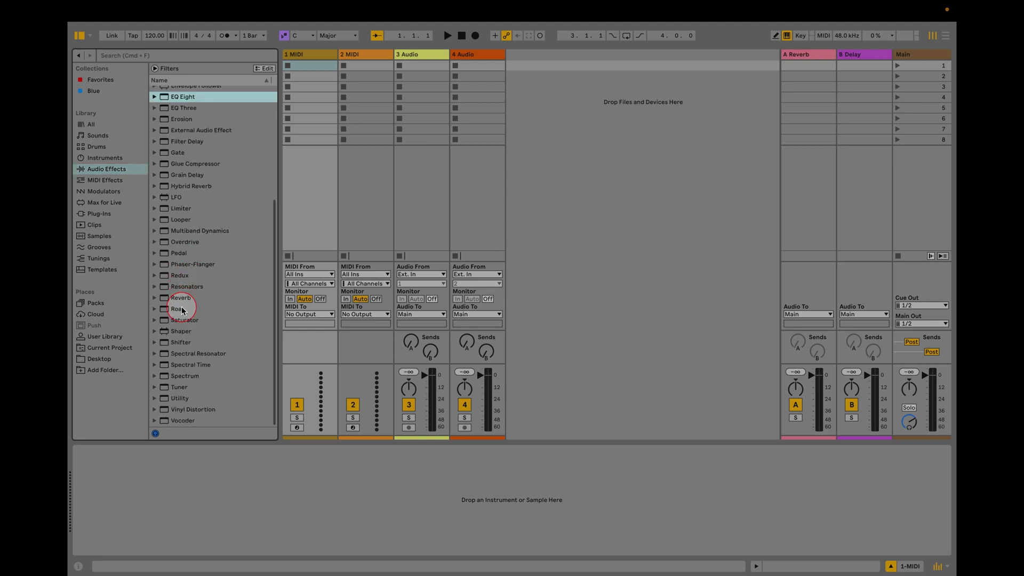
click(186, 400)
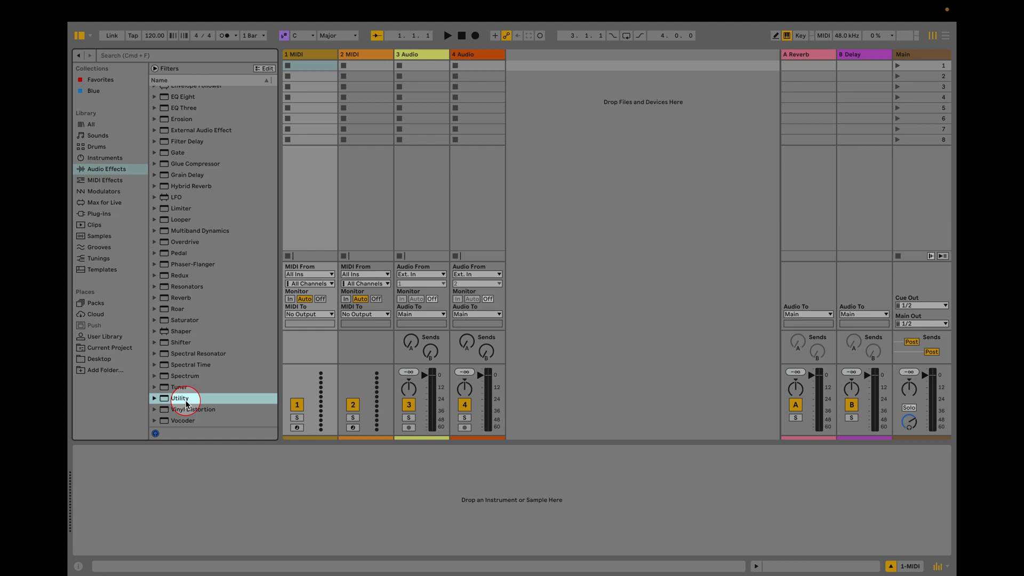
scroll(184, 400, up, 10)
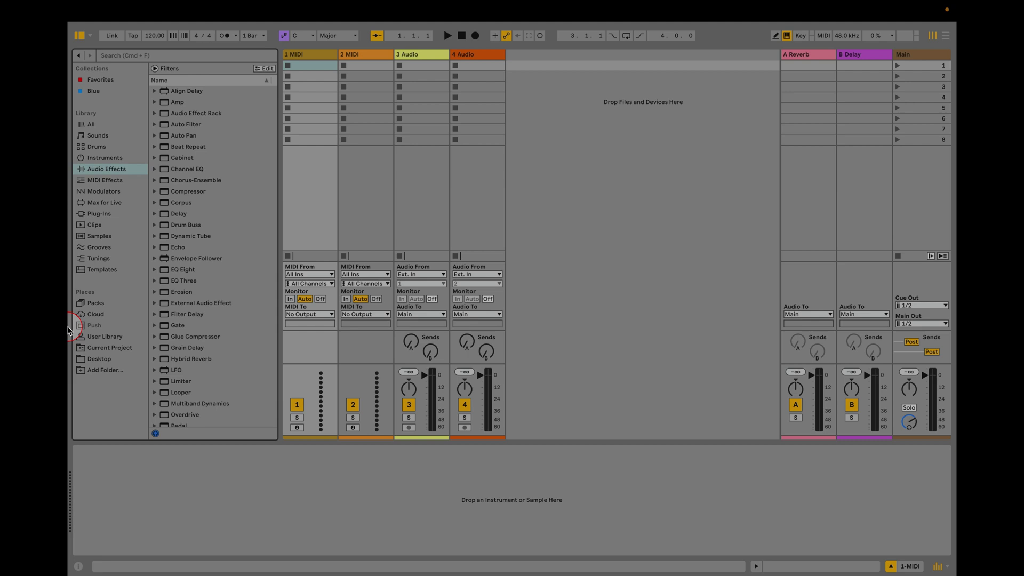
Step: Load stereo loop.aif from the Desktop into track 3's first clip slot and play it once
click(96, 358)
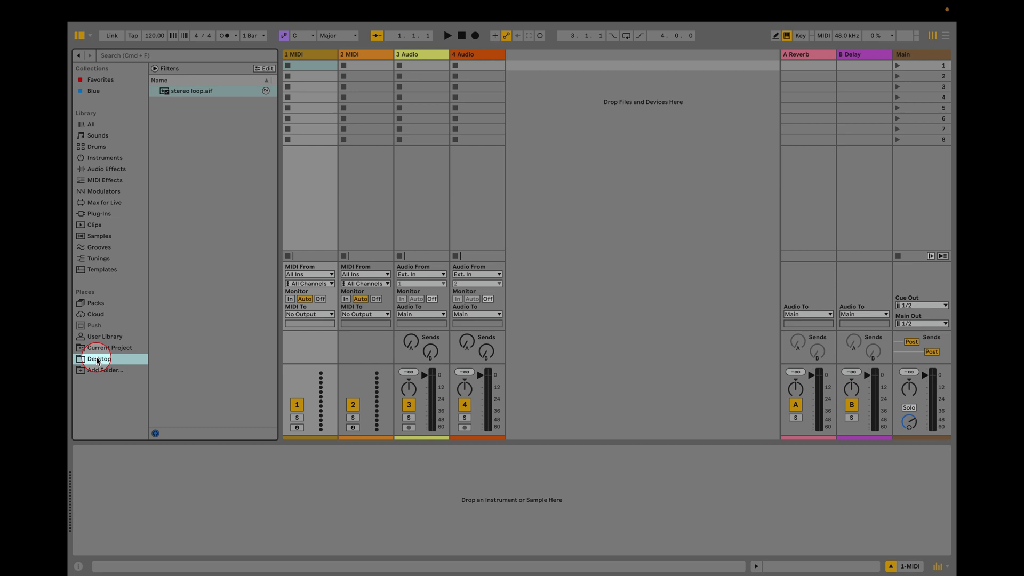
click(184, 92)
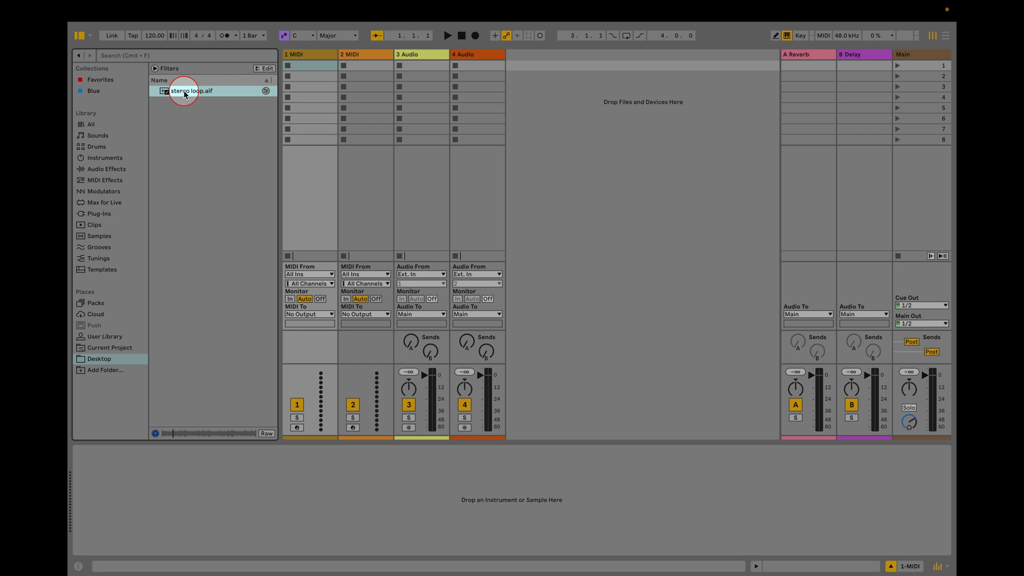
drag(185, 94, 401, 66)
click(399, 66)
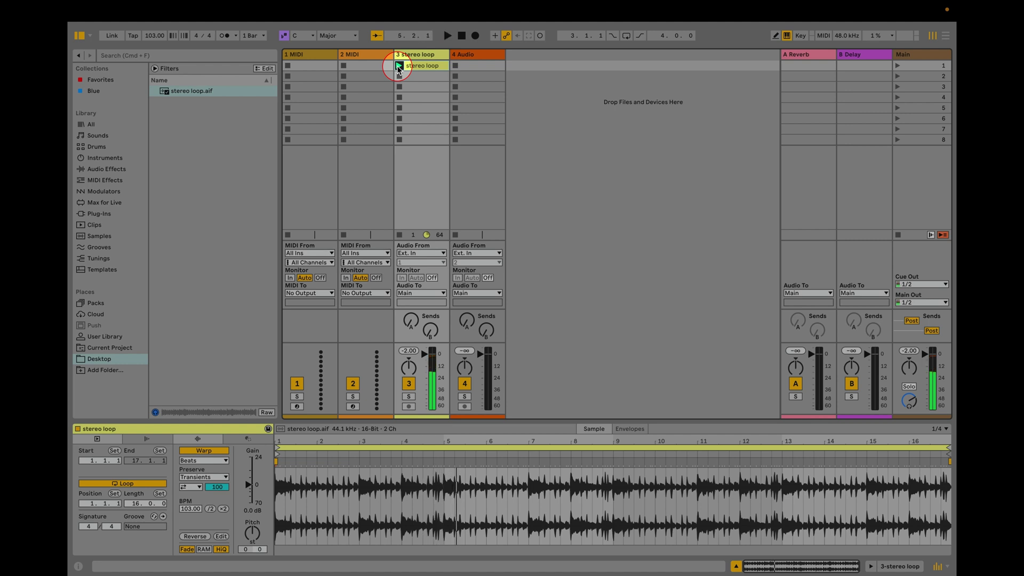
click(398, 67)
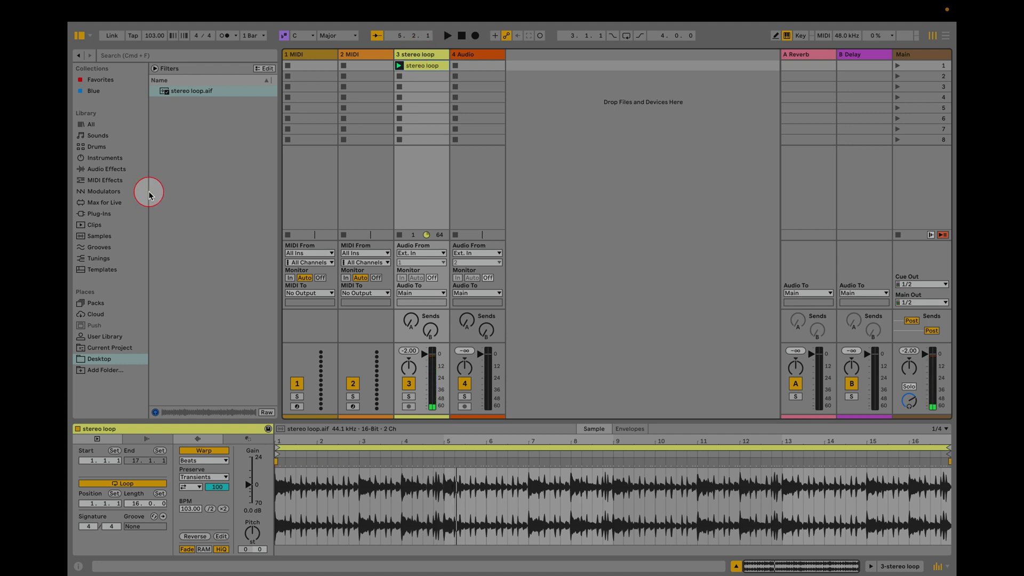
Step: Add EQ Eight to the stereo loop track and show the Clip View above it
click(108, 168)
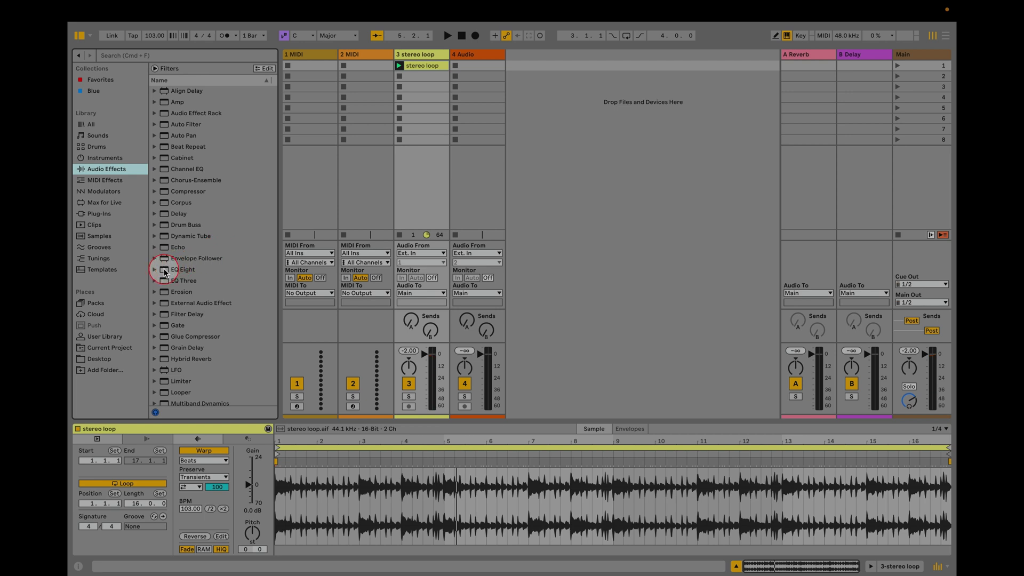
double_click(182, 270)
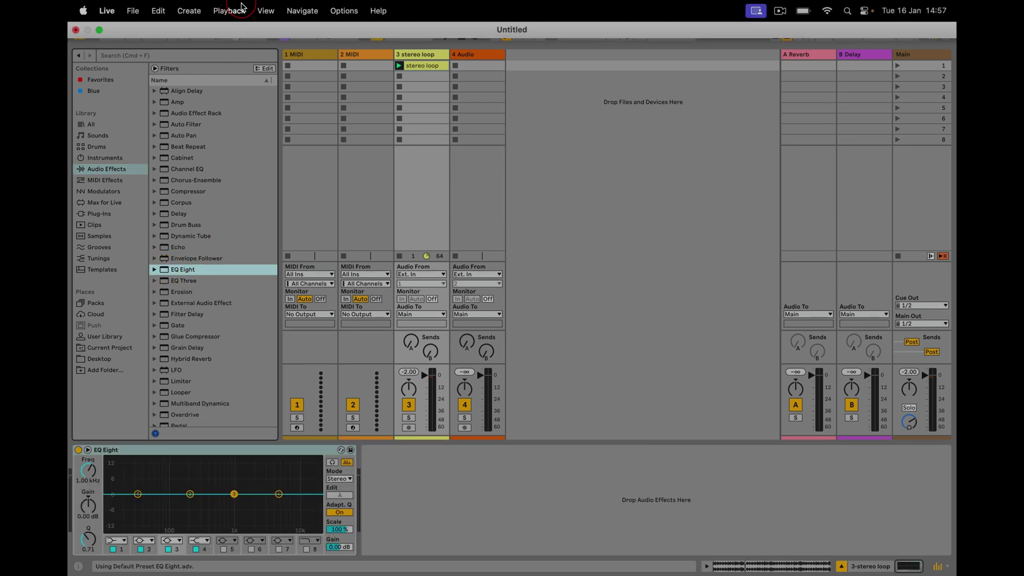
click(266, 11)
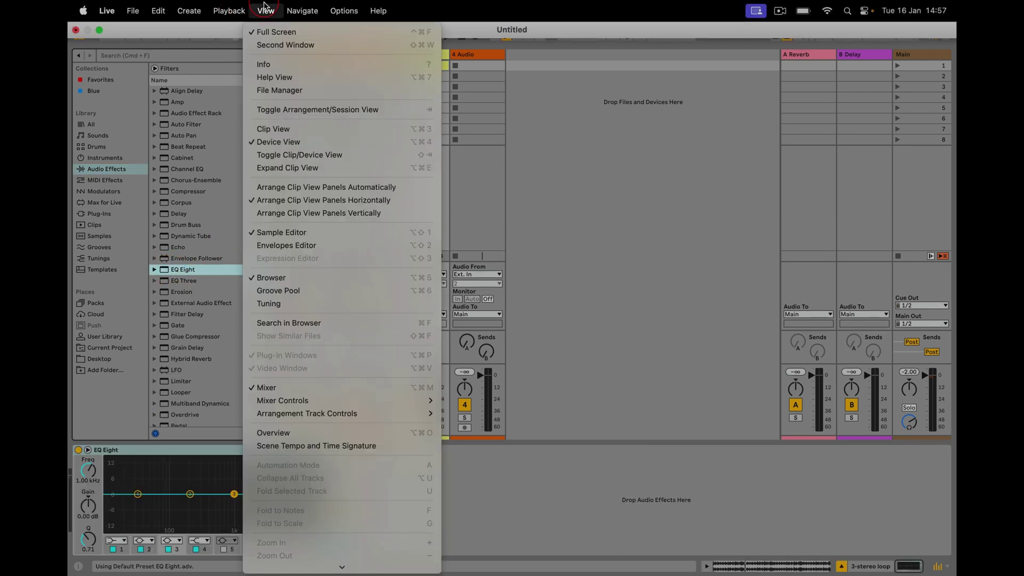
click(290, 129)
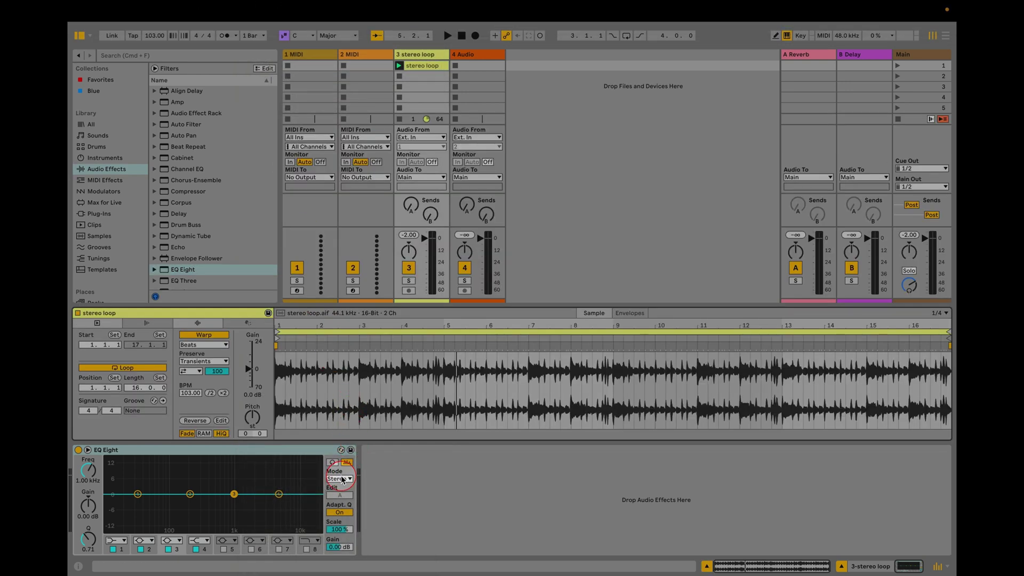
Step: Switch EQ Eight to M/S mode and set it to edit the side channel
click(340, 479)
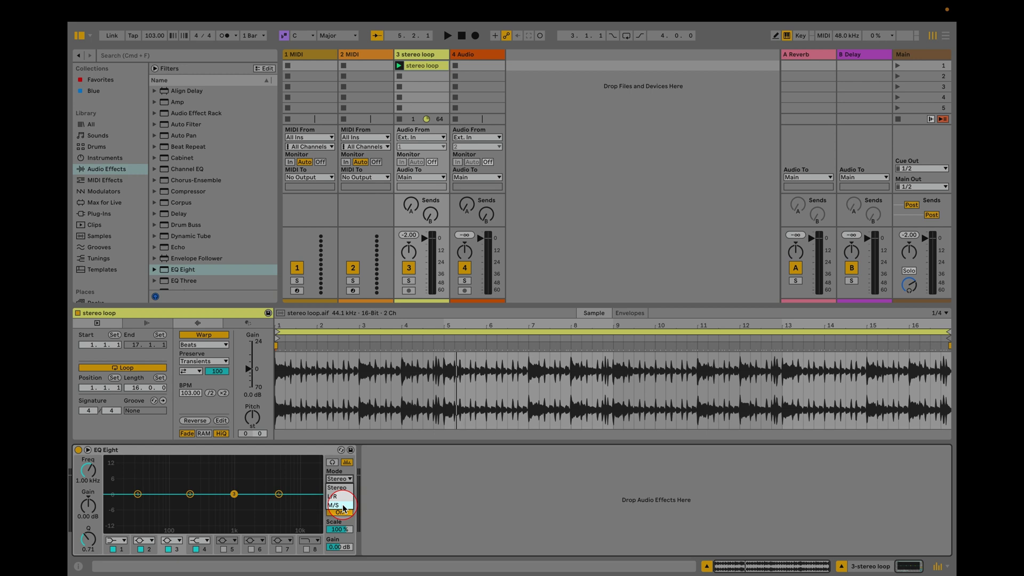
click(335, 505)
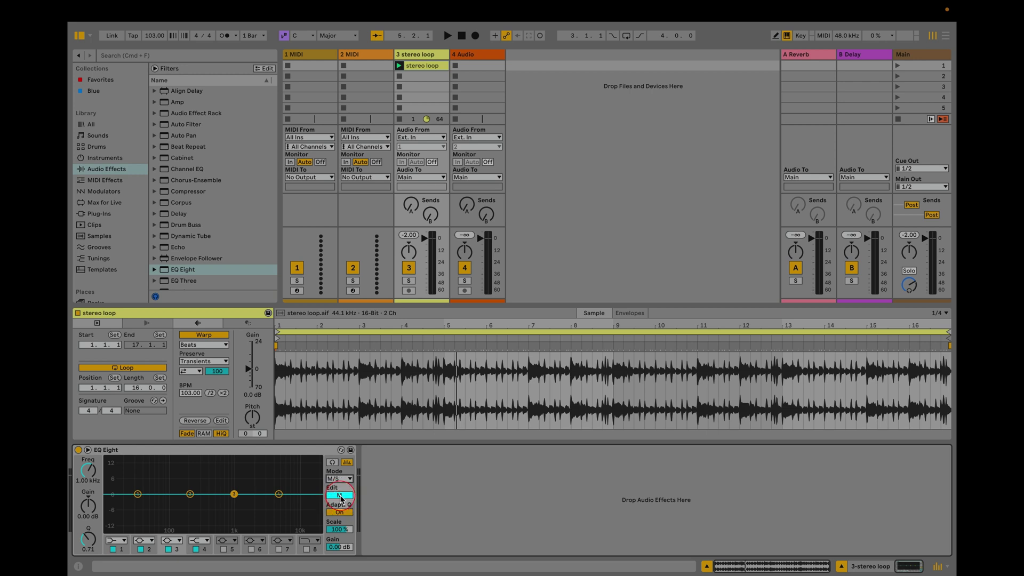
click(340, 496)
click(340, 496)
click(339, 496)
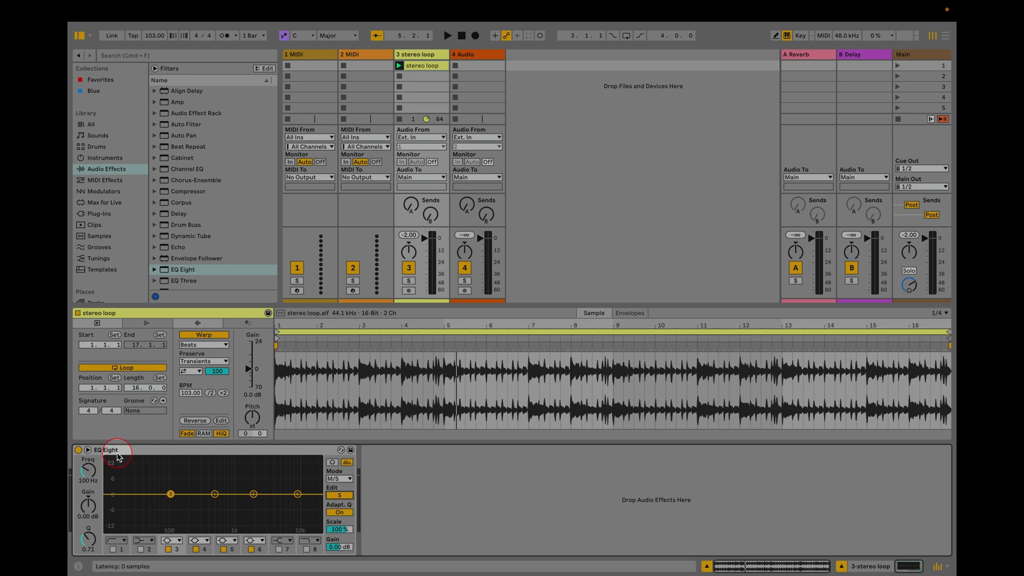
Step: Expand EQ Eight, boost band 6 near 10 kHz, and make band 3 a low cut
click(89, 451)
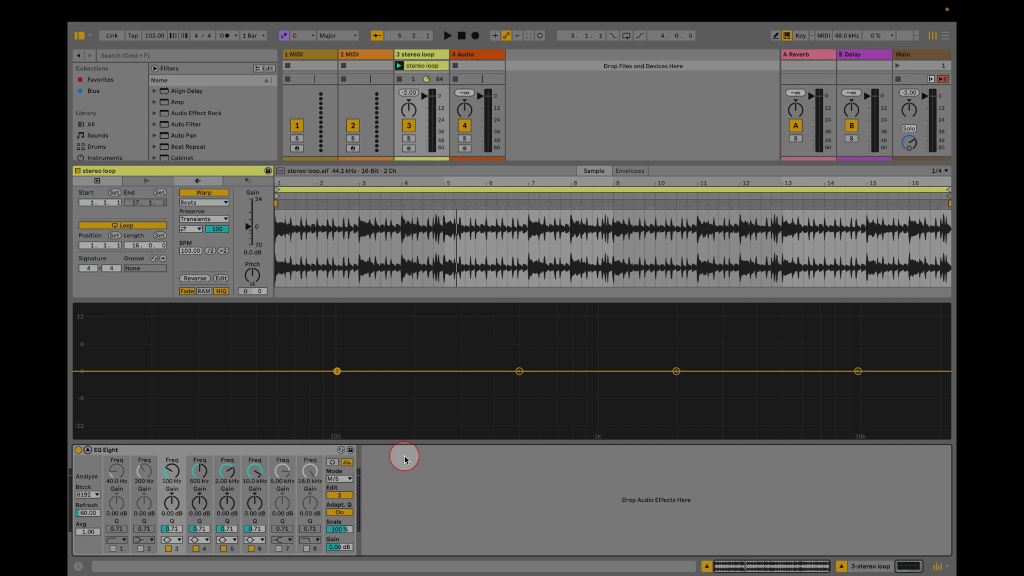
drag(858, 370, 860, 348)
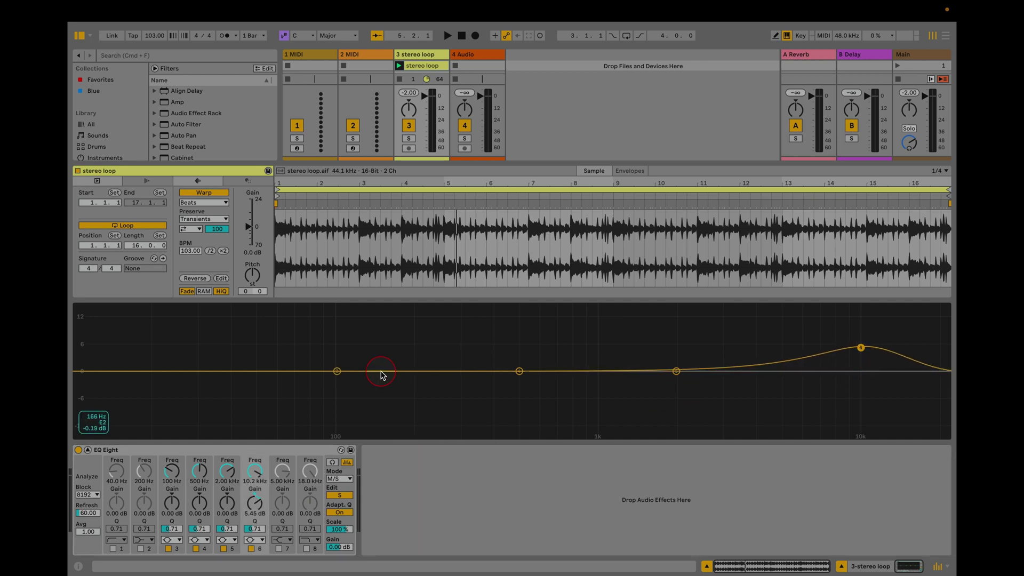
click(336, 371)
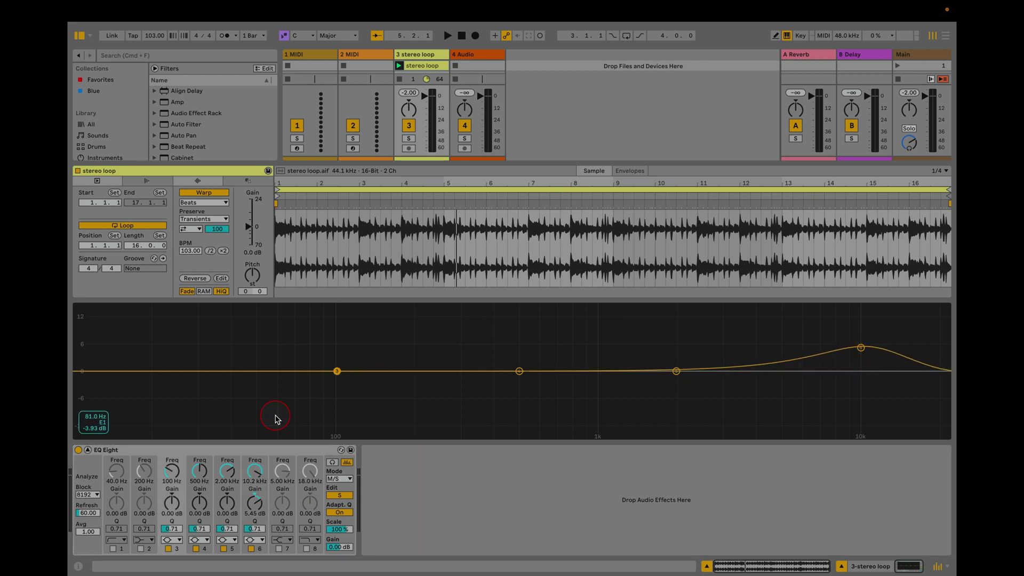
click(172, 539)
click(168, 478)
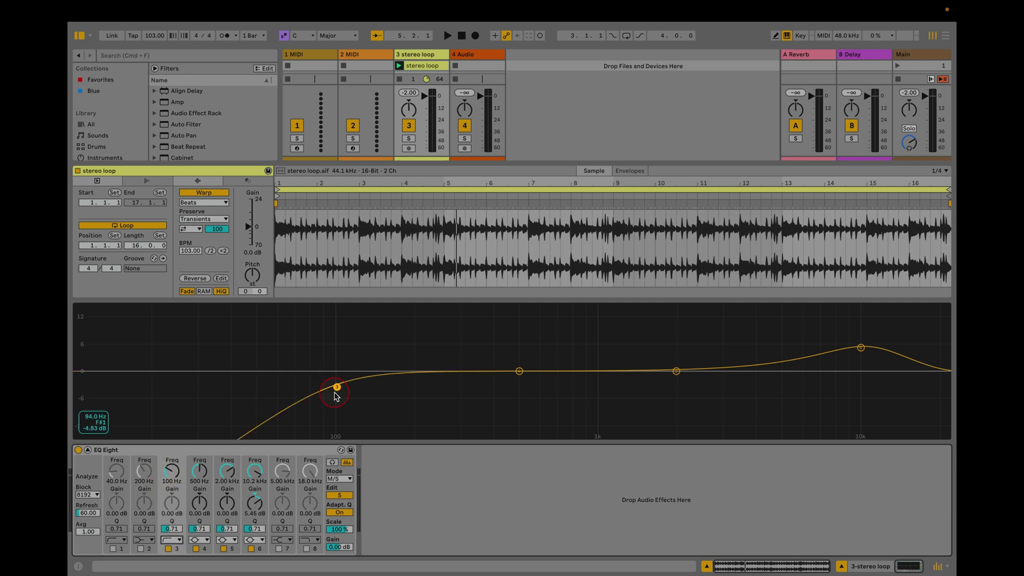
Step: During playback, move the low cut to about 221 Hz and set the 10.1 kHz boost to 6.55 dB
drag(338, 388, 427, 391)
key(space)
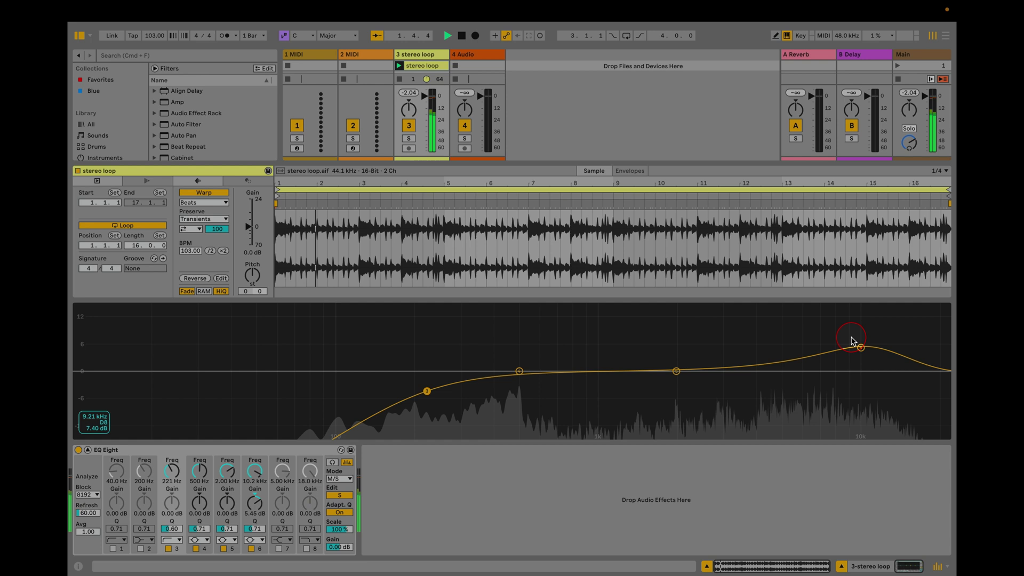
mouse_move(861, 348)
mouse_down()
mouse_move(832, 329)
mouse_move(859, 322)
mouse_move(859, 343)
mouse_up()
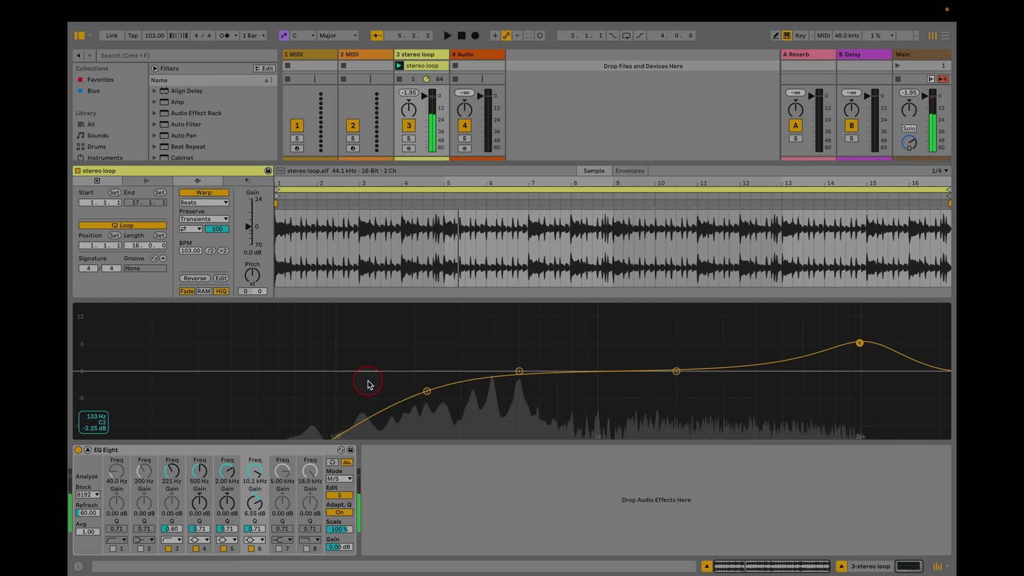
key(space)
click(277, 453)
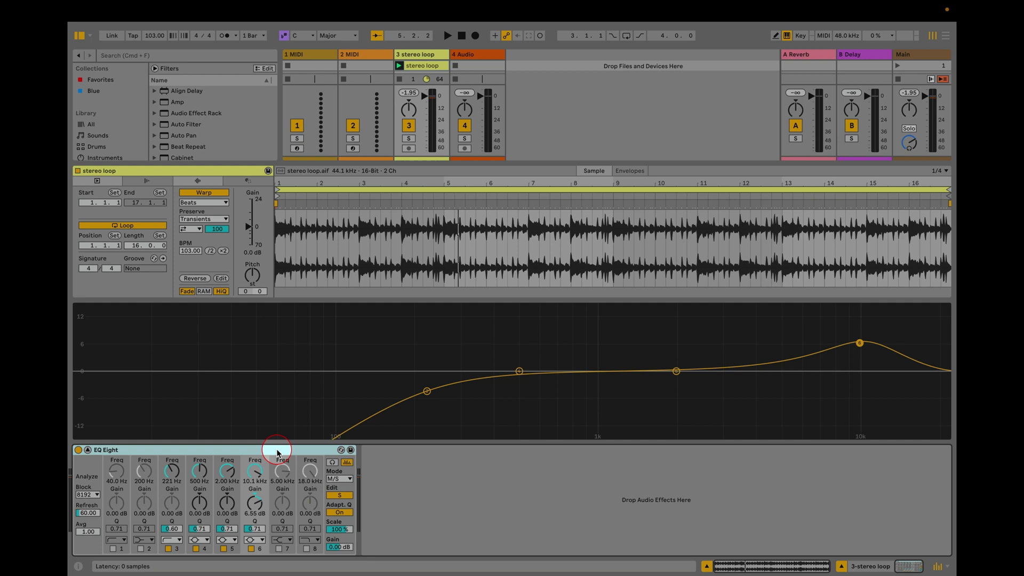
Step: Replace EQ Eight with a Utility device and switch its width control to Mid/Side mode
key(BackSpace)
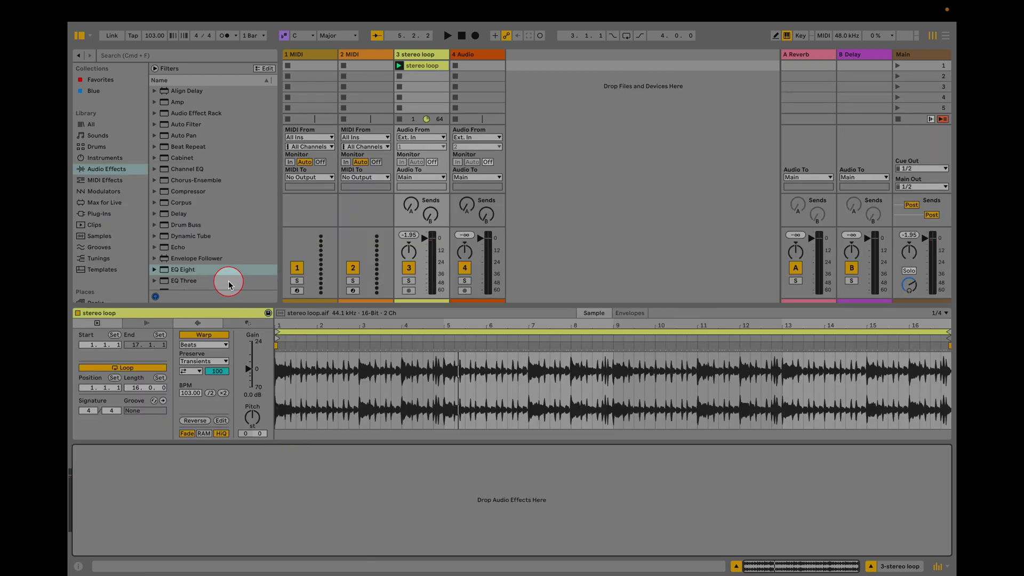
scroll(211, 270, down, 3)
double_click(165, 261)
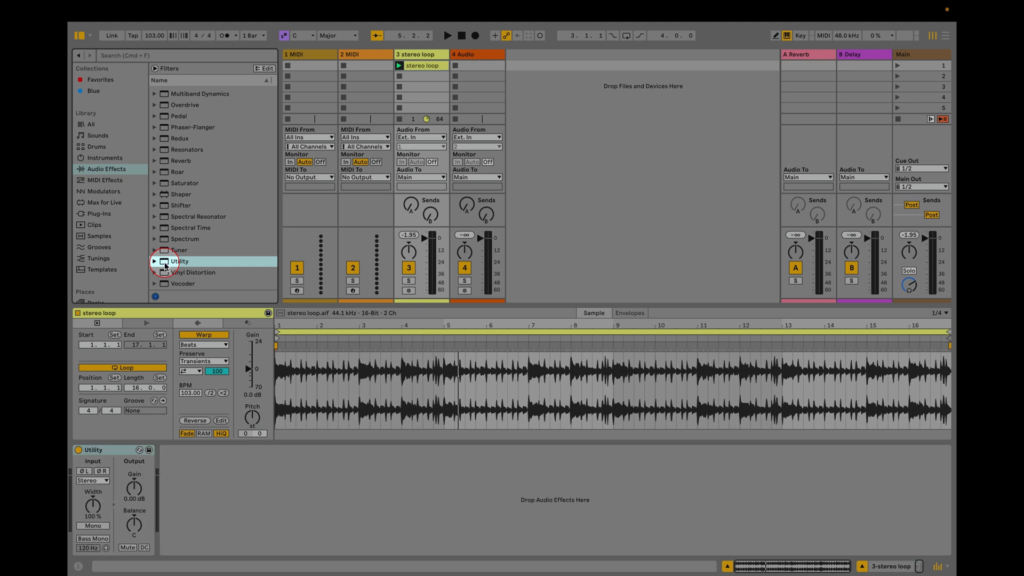
click(91, 508)
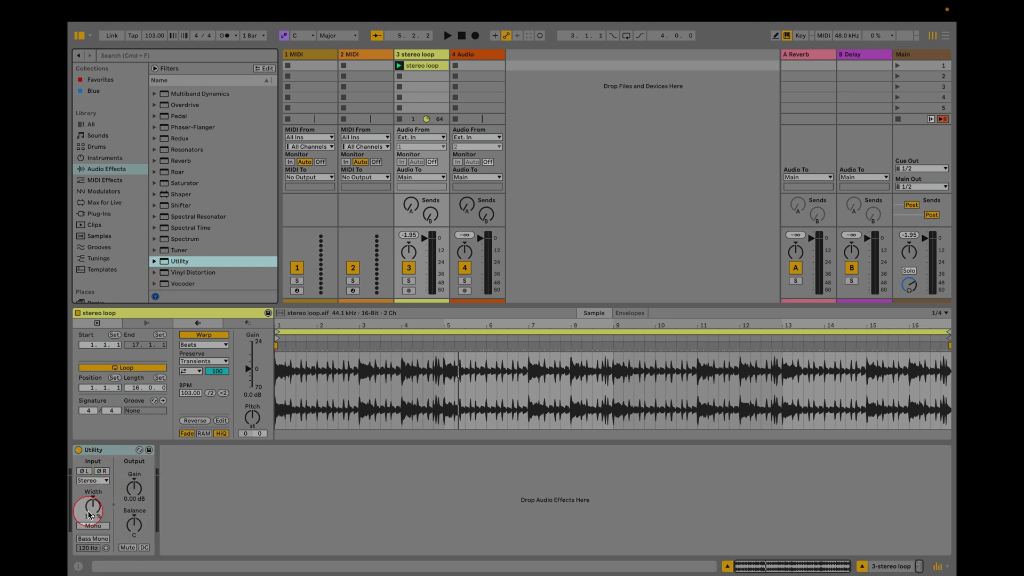
right_click(92, 509)
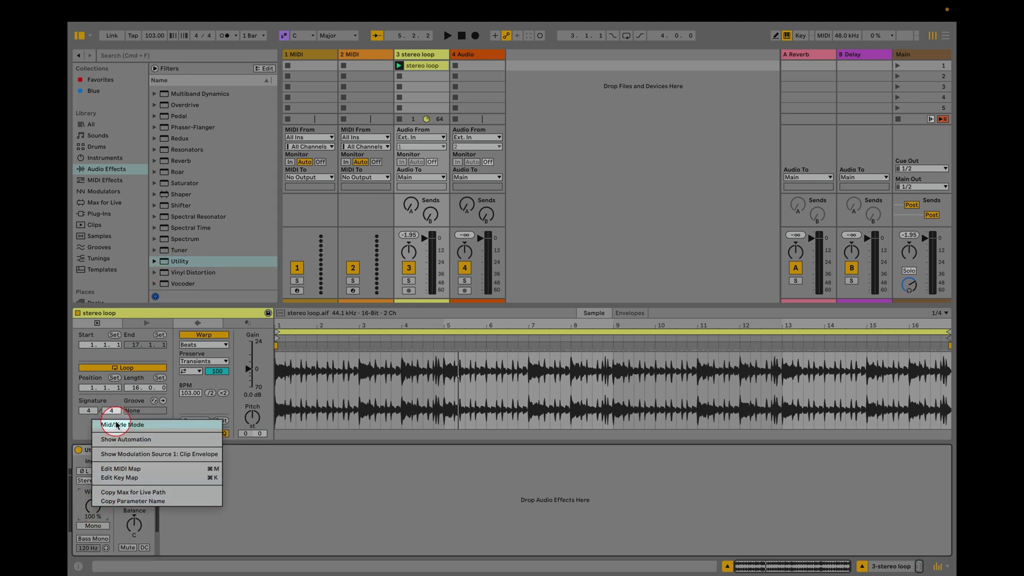
click(116, 425)
click(93, 505)
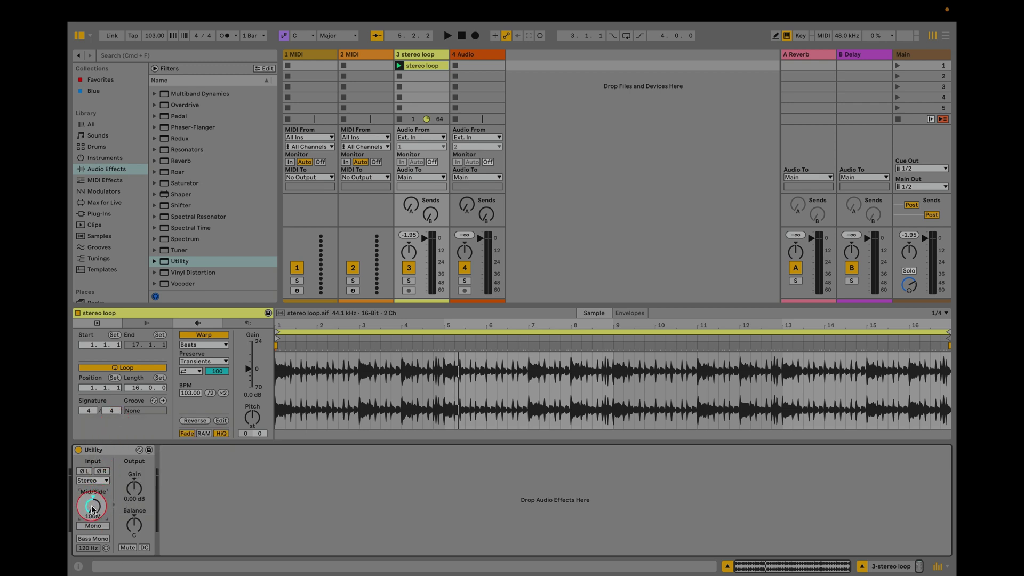
Step: Play the loop, sweep Utility's Mid/Side toward side, then return it to 100M
key(space)
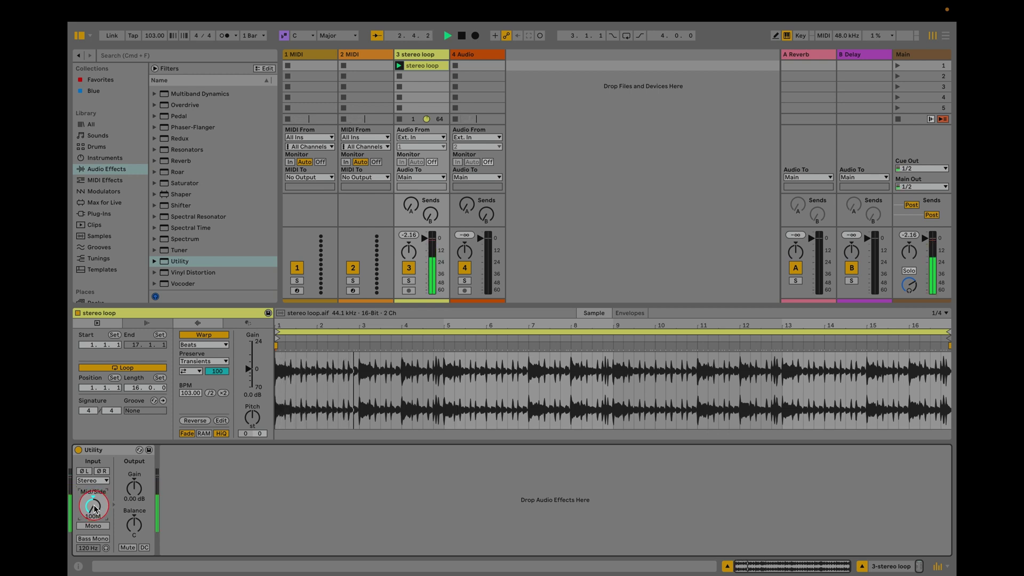
drag(93, 510, 93, 448)
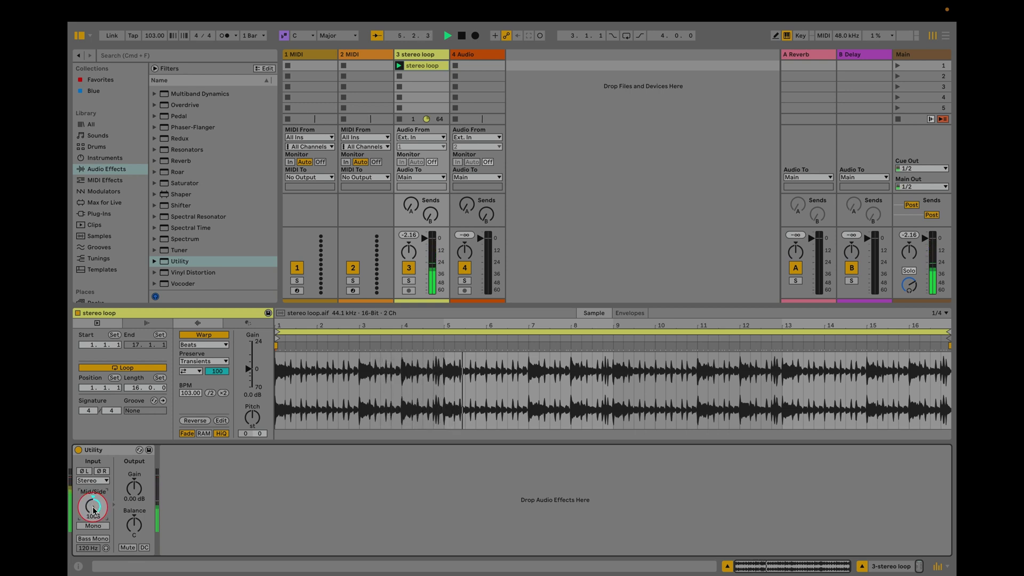
drag(93, 511, 93, 555)
click(247, 524)
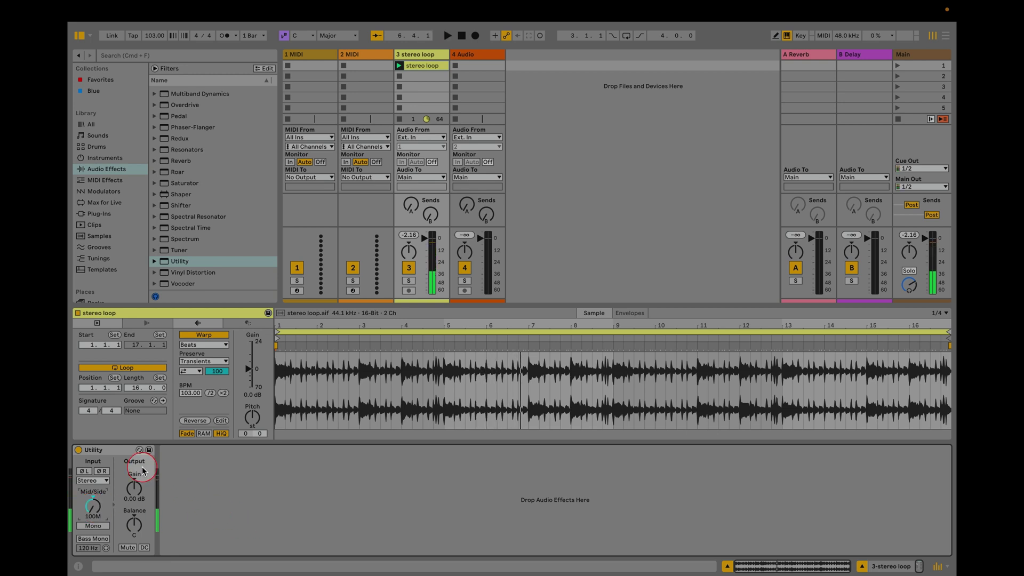
Step: Group the Utility into an Audio Effect Rack and duplicate its chain
right_click(114, 453)
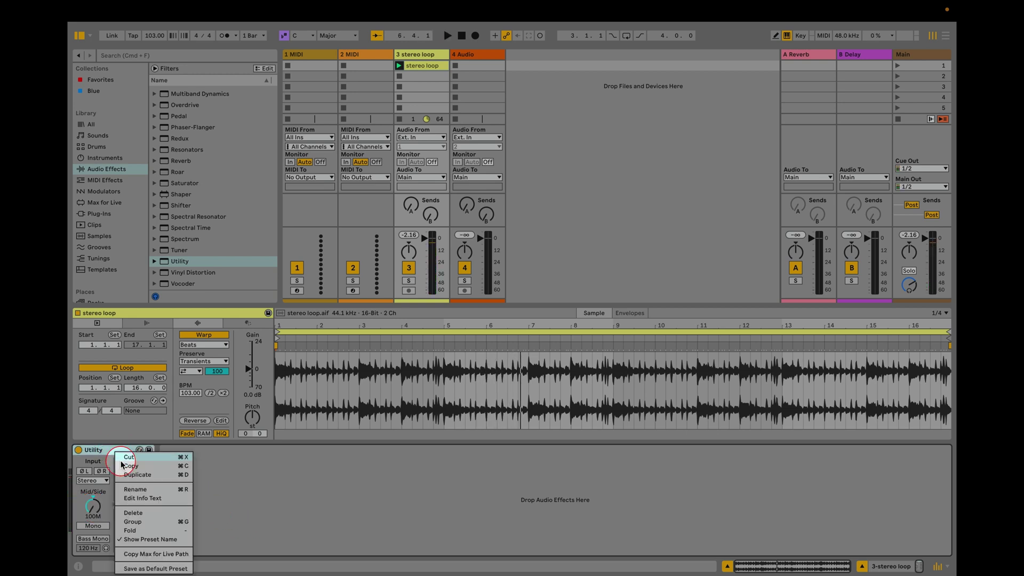
click(136, 522)
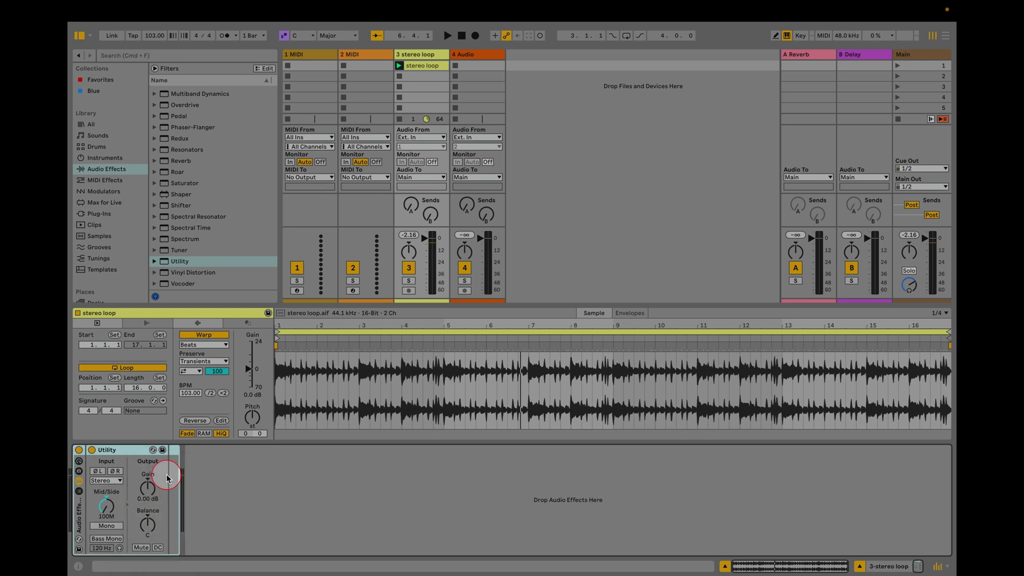
click(77, 494)
click(114, 478)
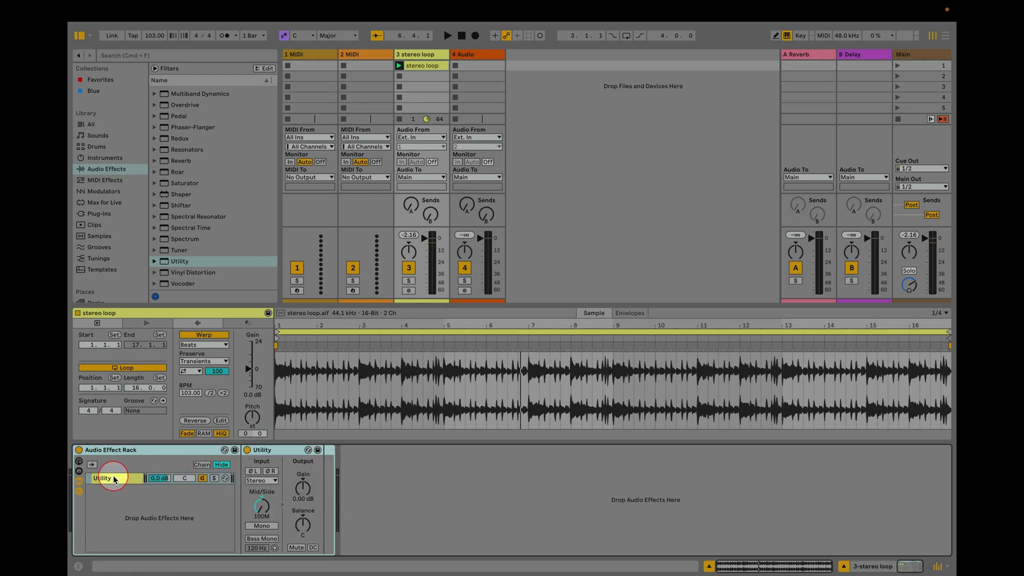
right_click(114, 478)
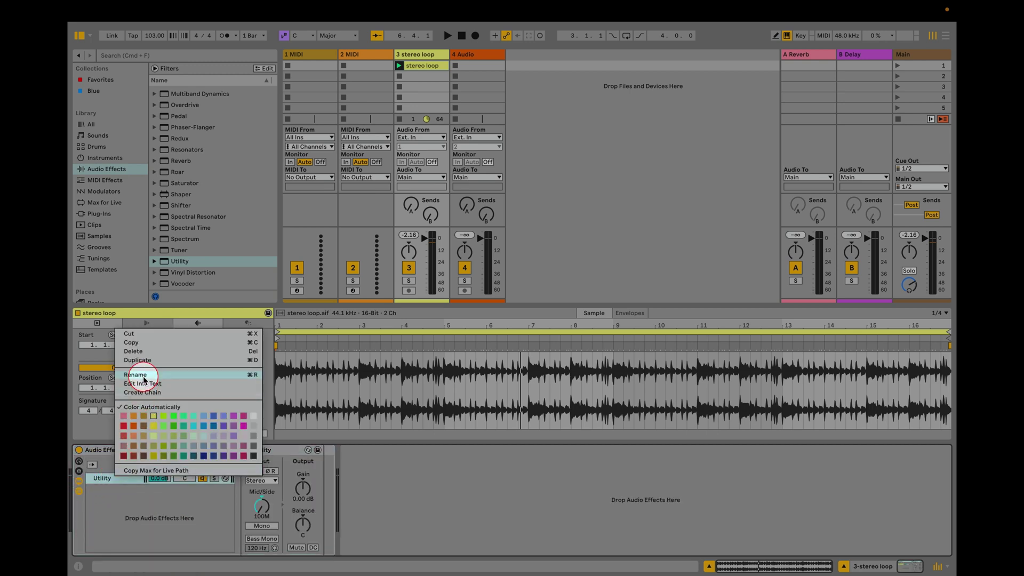
click(140, 360)
Step: Set the second chain's Utility Mid/Side to 100S
click(120, 477)
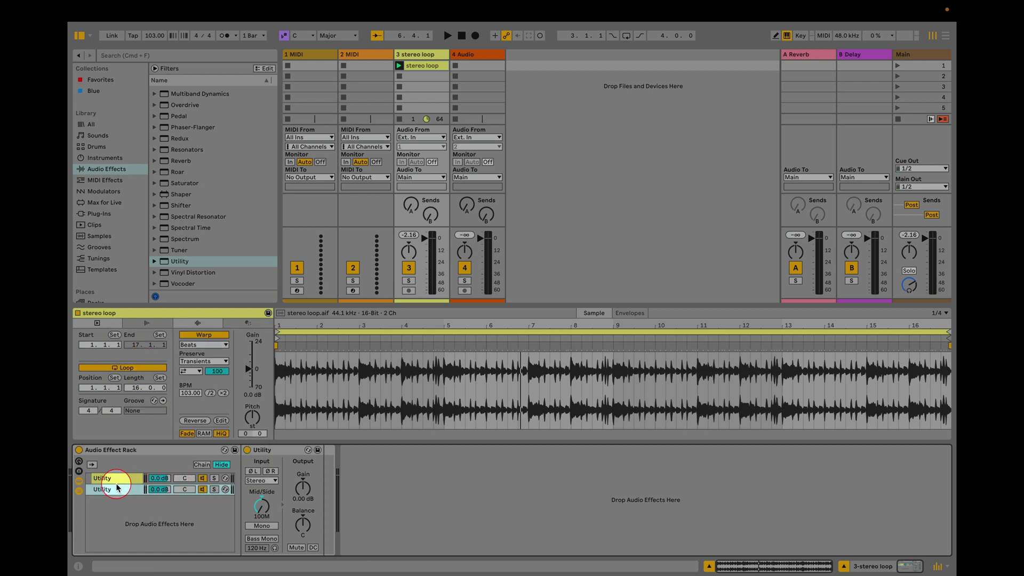
click(269, 505)
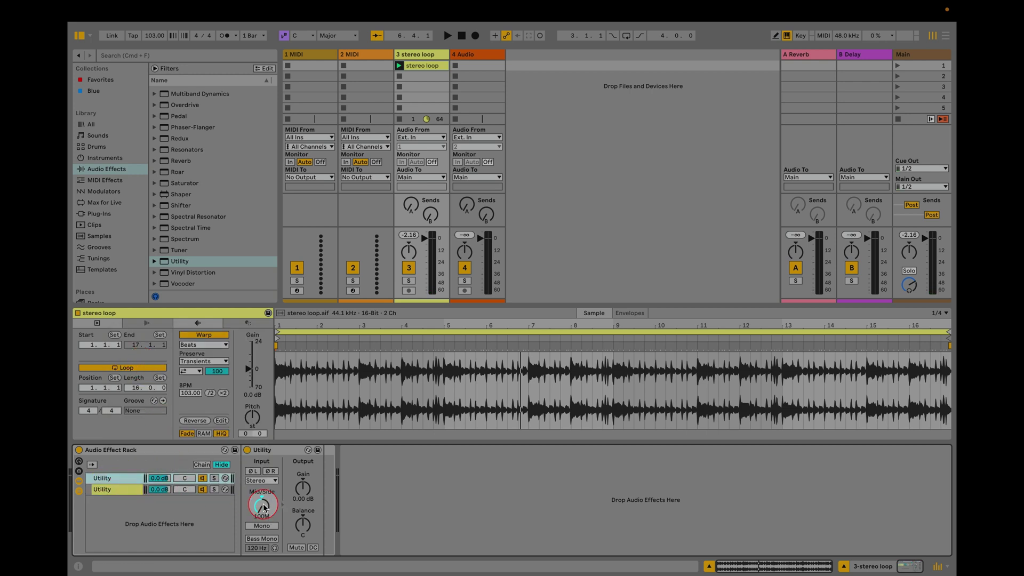
click(123, 489)
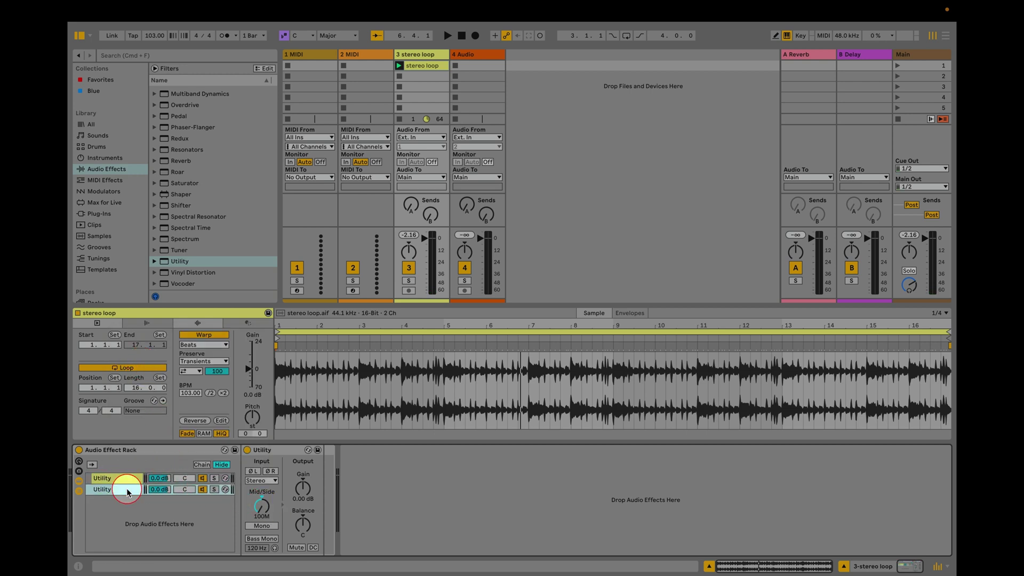
click(277, 512)
drag(262, 506, 261, 510)
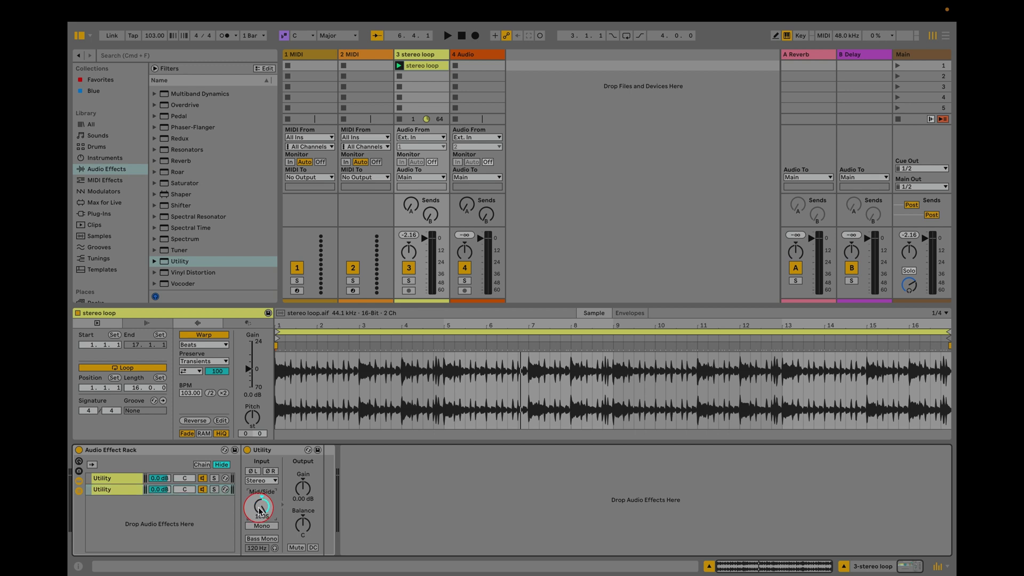
click(390, 221)
Step: During playback, mute each chain in turn to hear the side and mid signals alone
key(space)
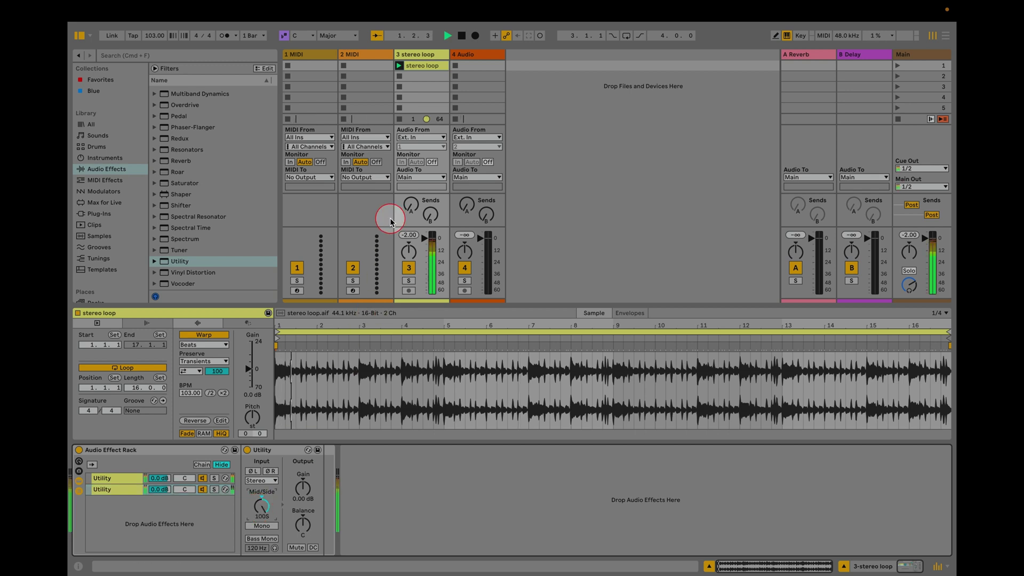
click(222, 433)
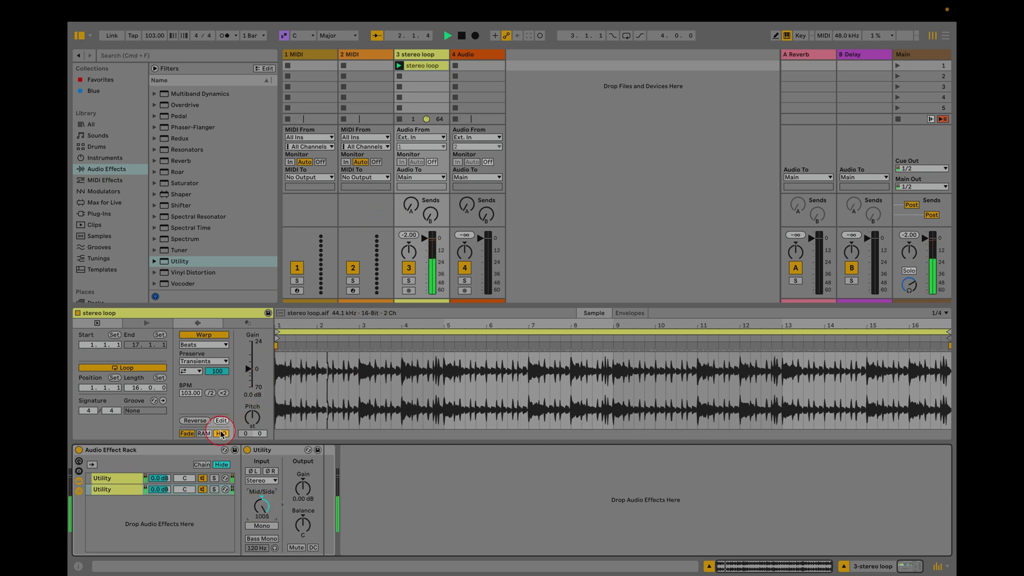
click(201, 478)
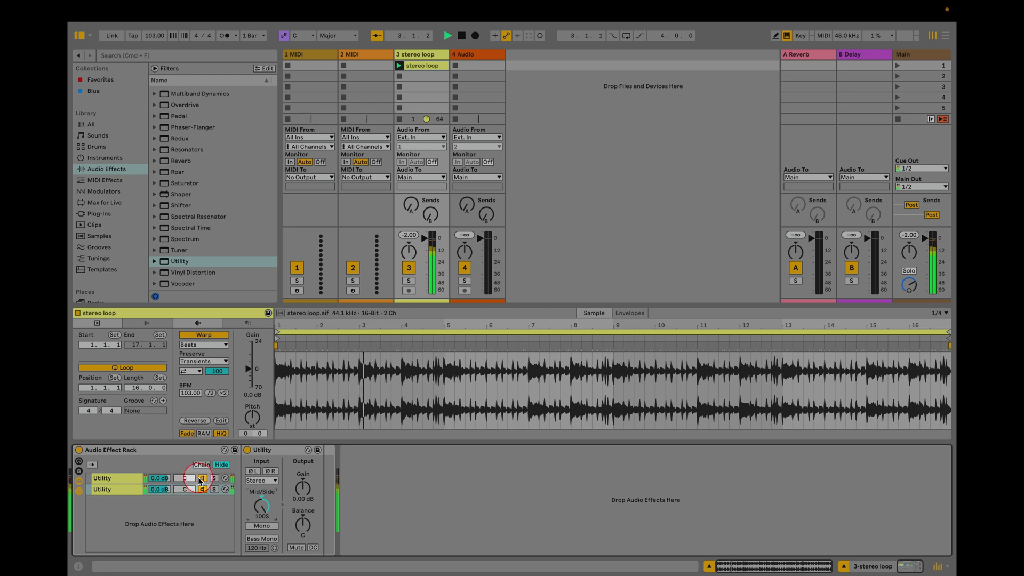
click(203, 490)
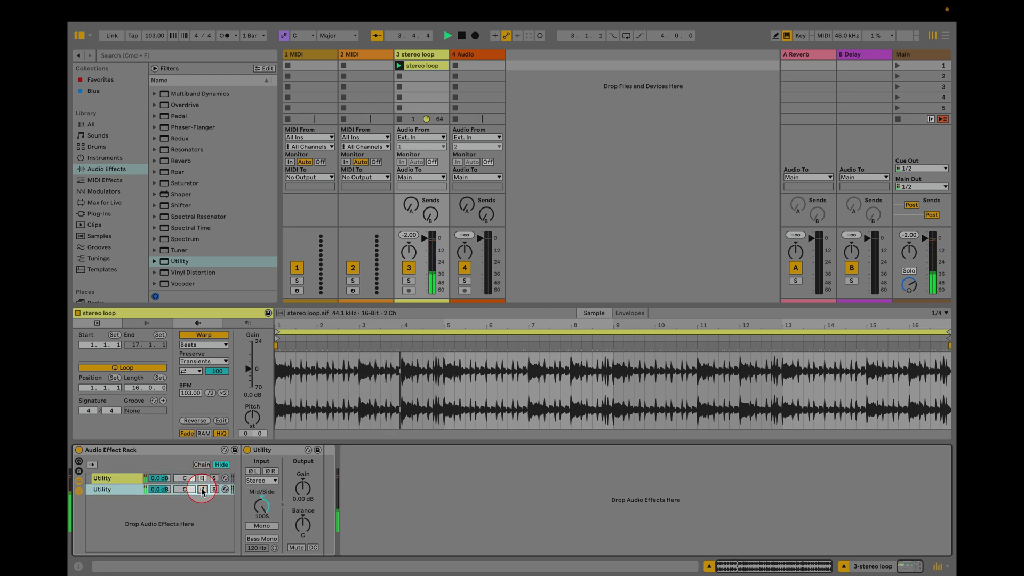
click(202, 489)
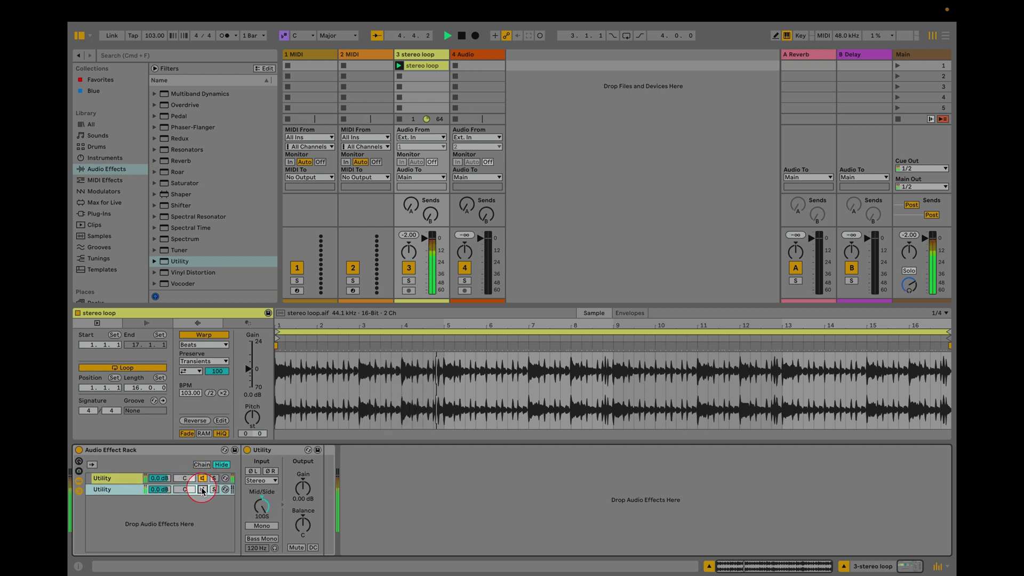
click(202, 489)
Step: Lower the mid chain's volume to -4.0 dB and stop playback
click(160, 490)
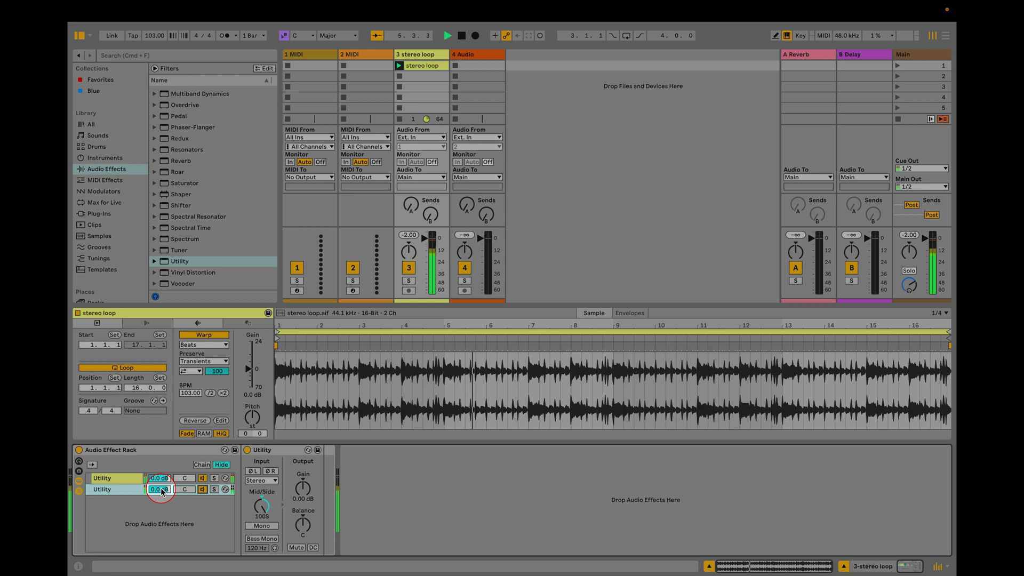
mouse_move(159, 478)
mouse_down()
mouse_move(159, 494)
mouse_move(160, 482)
mouse_up()
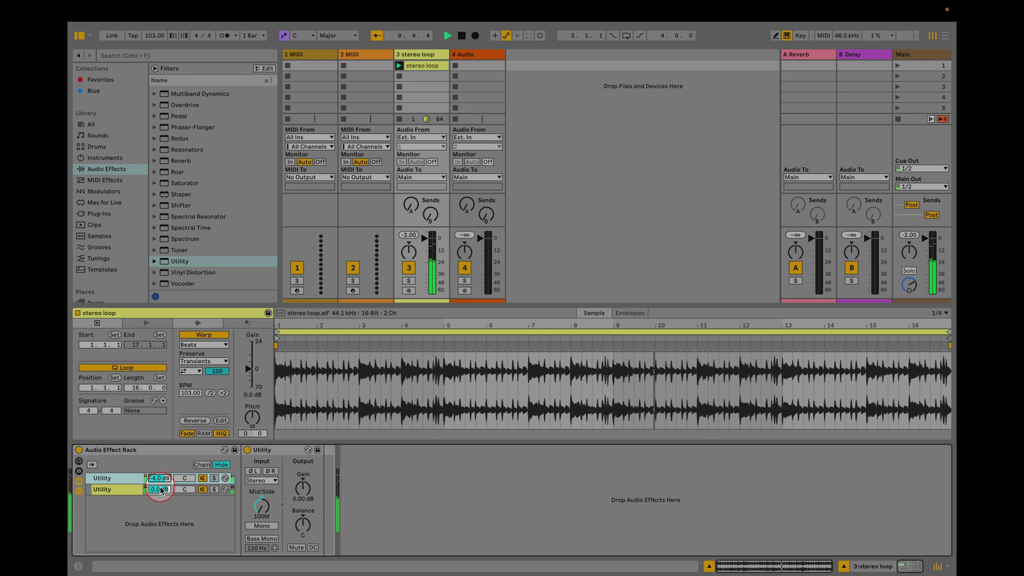
click(170, 507)
key(space)
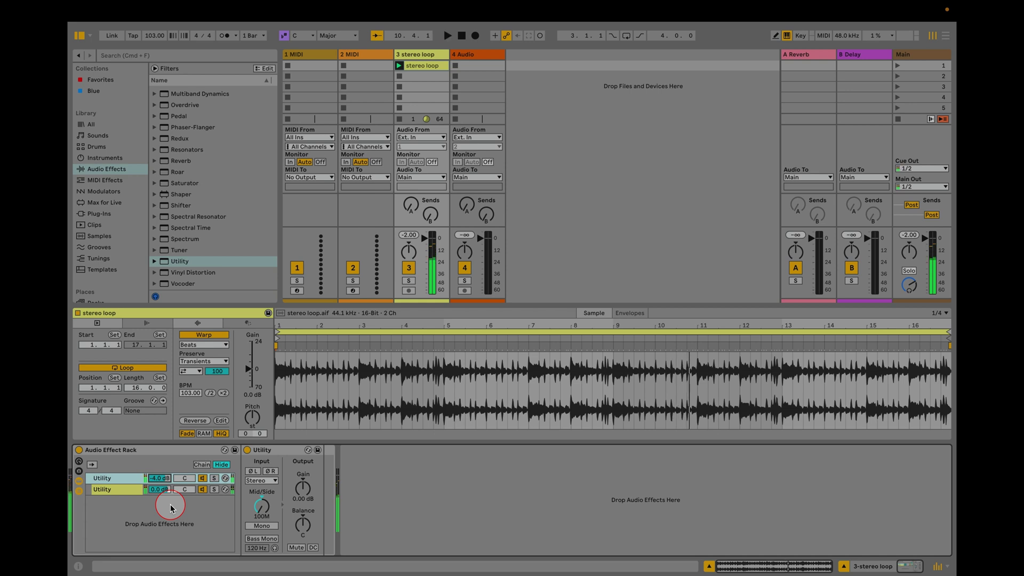
Step: Add a Channel EQ to both the mid and side chains
scroll(190, 228, up, 5)
scroll(189, 228, up, 4)
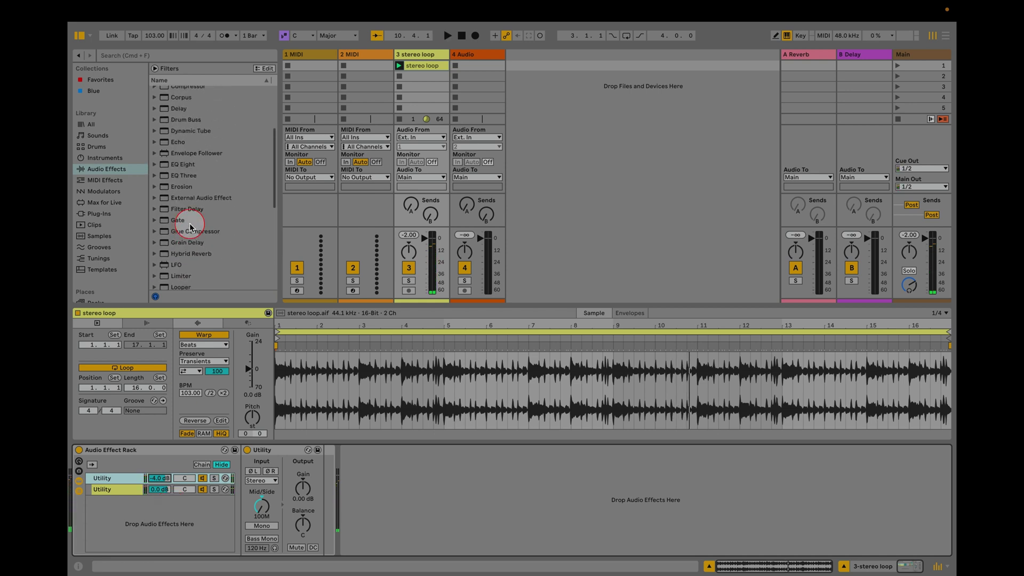
scroll(190, 226, up, 2)
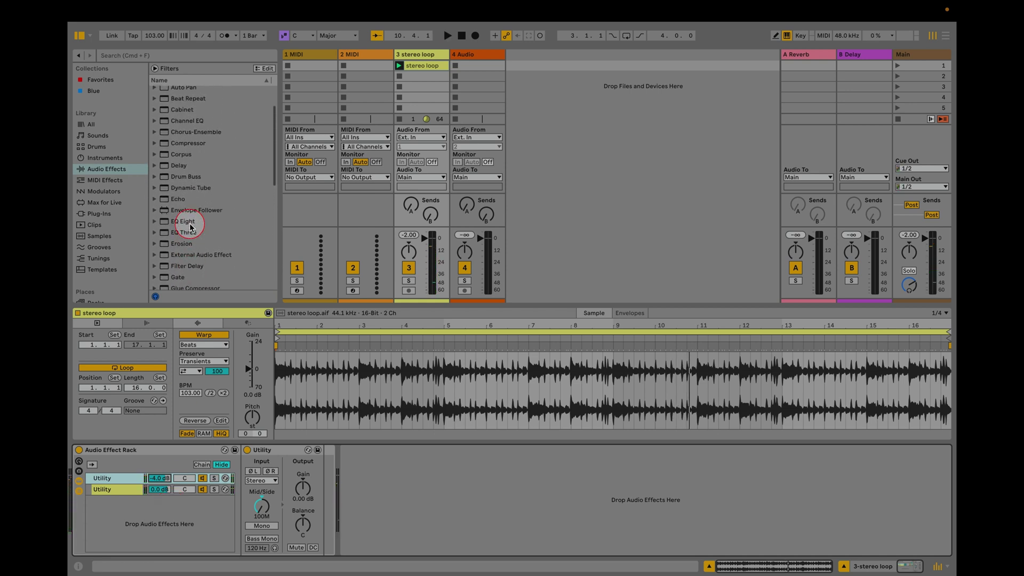
drag(166, 124, 131, 479)
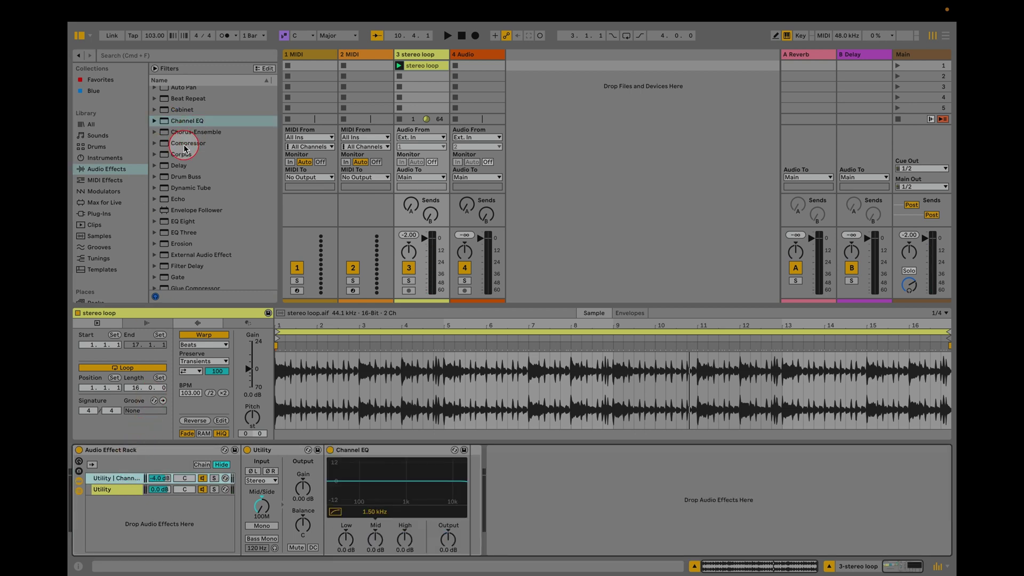
drag(162, 122, 133, 495)
Step: Boost the side chain's Channel EQ High to 6.4 dB while the loop plays
click(132, 495)
click(356, 466)
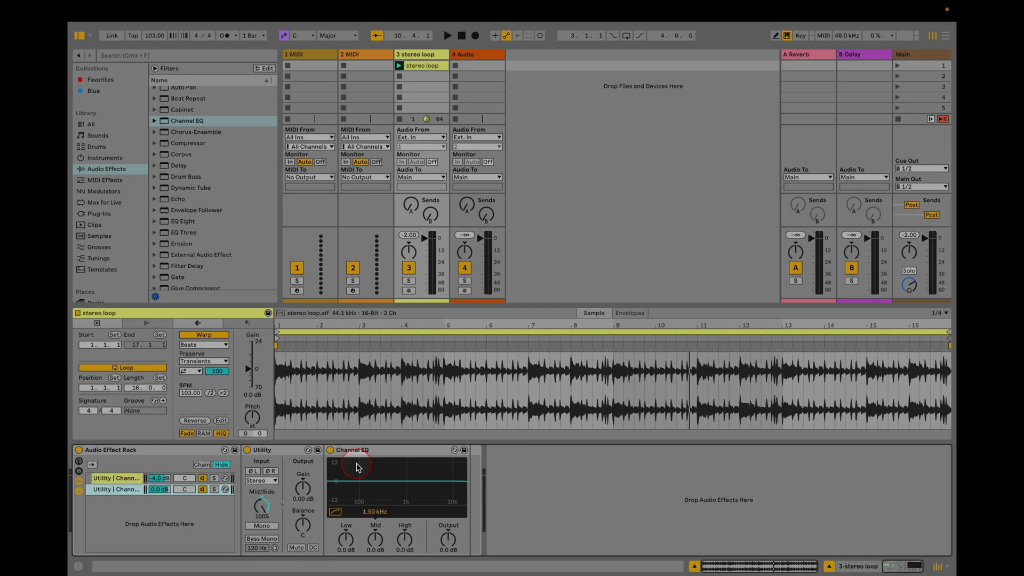
key(space)
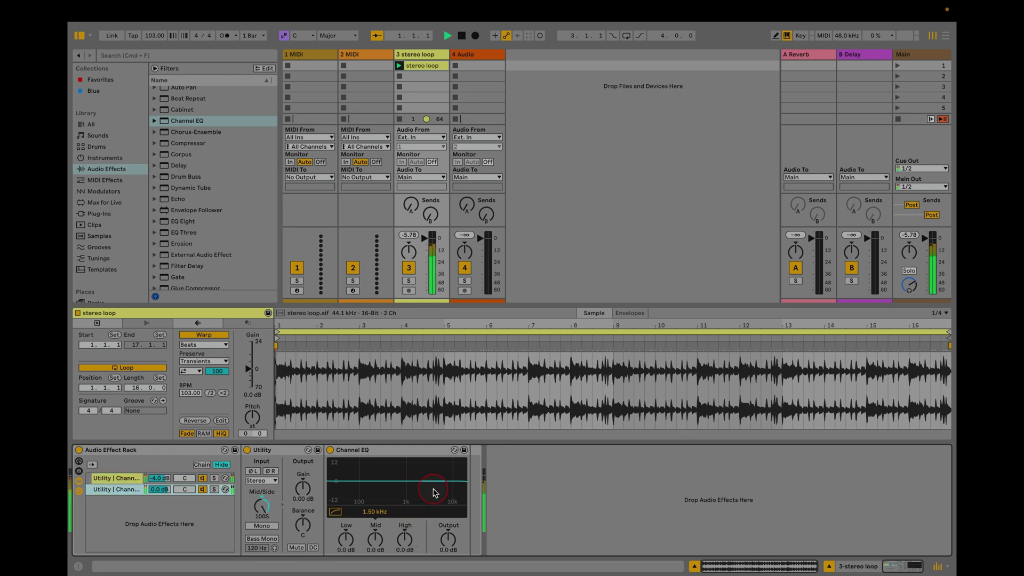
drag(404, 538, 344, 541)
click(173, 518)
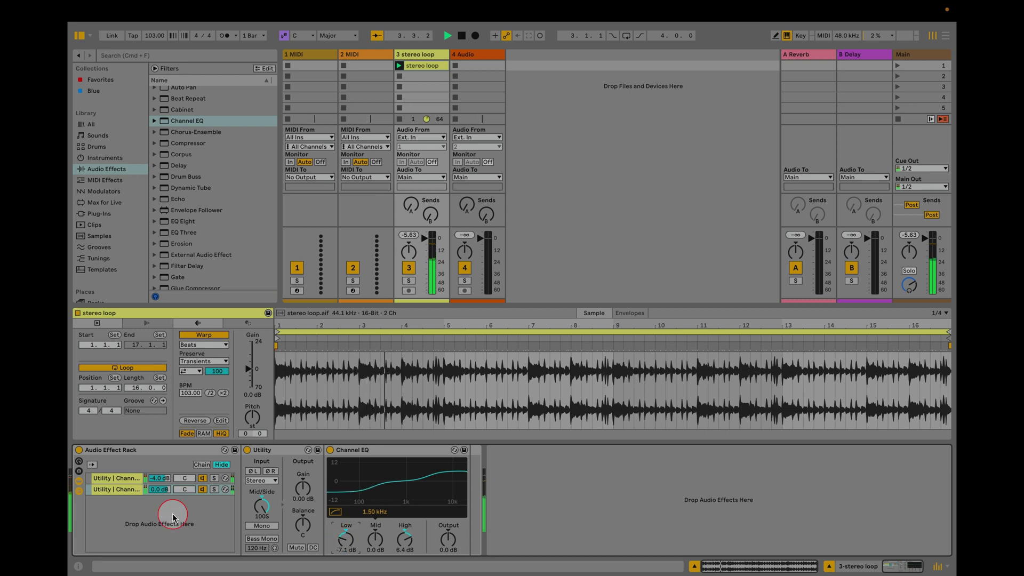